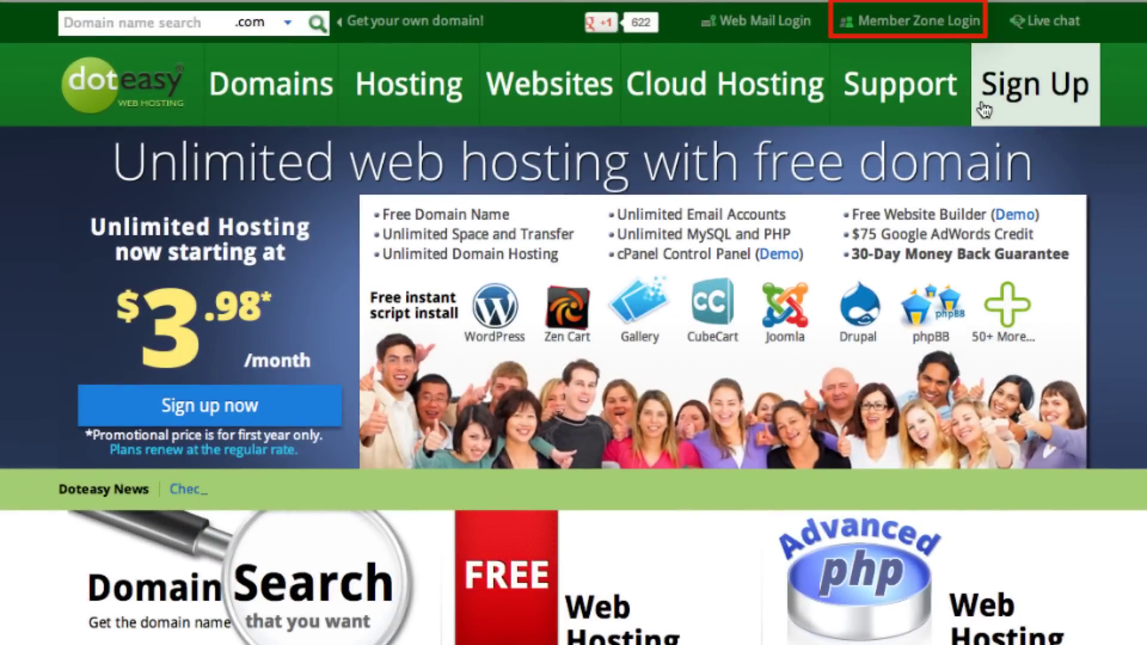
Sign in to the Doteasy Member Zone with the hosting member ID and password.
{"action": "left_click", "coordinate": [899, 31]}
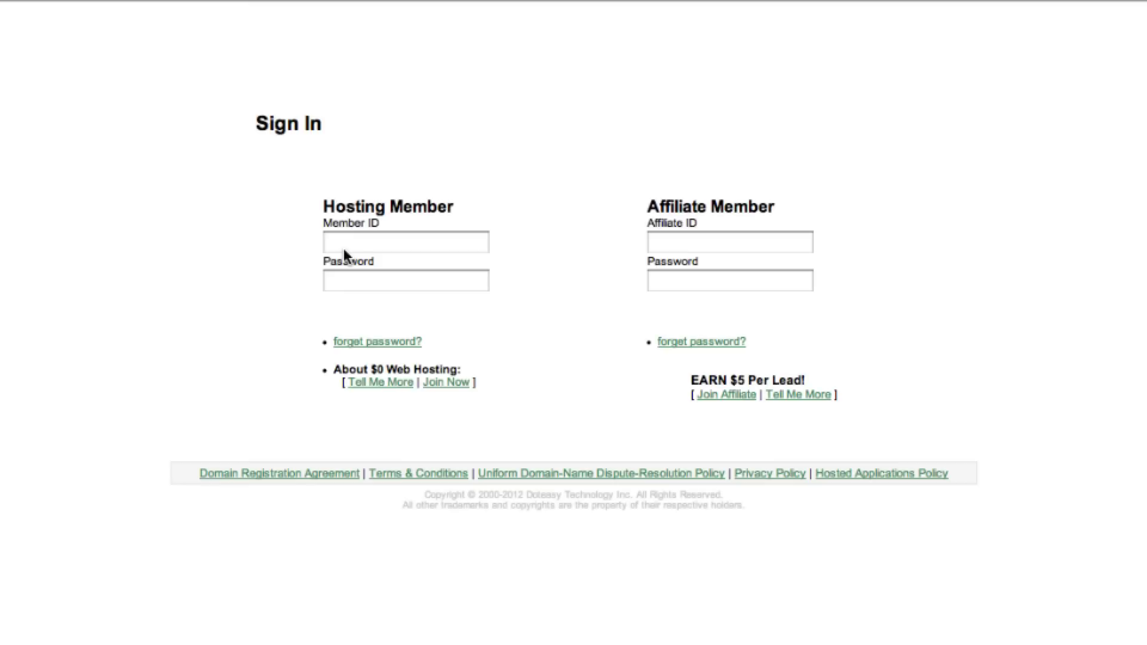
{"action": "left_click", "coordinate": [378, 242]}
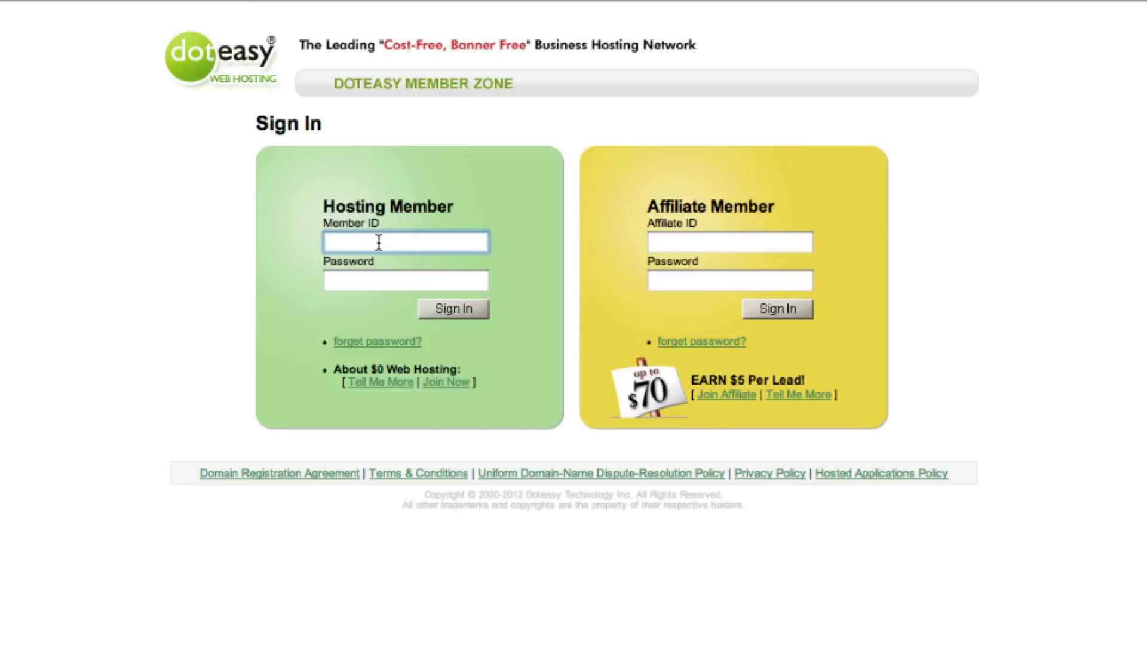
{"action": "type", "text": "sampledomain"}
{"action": "key", "text": "Tab"}
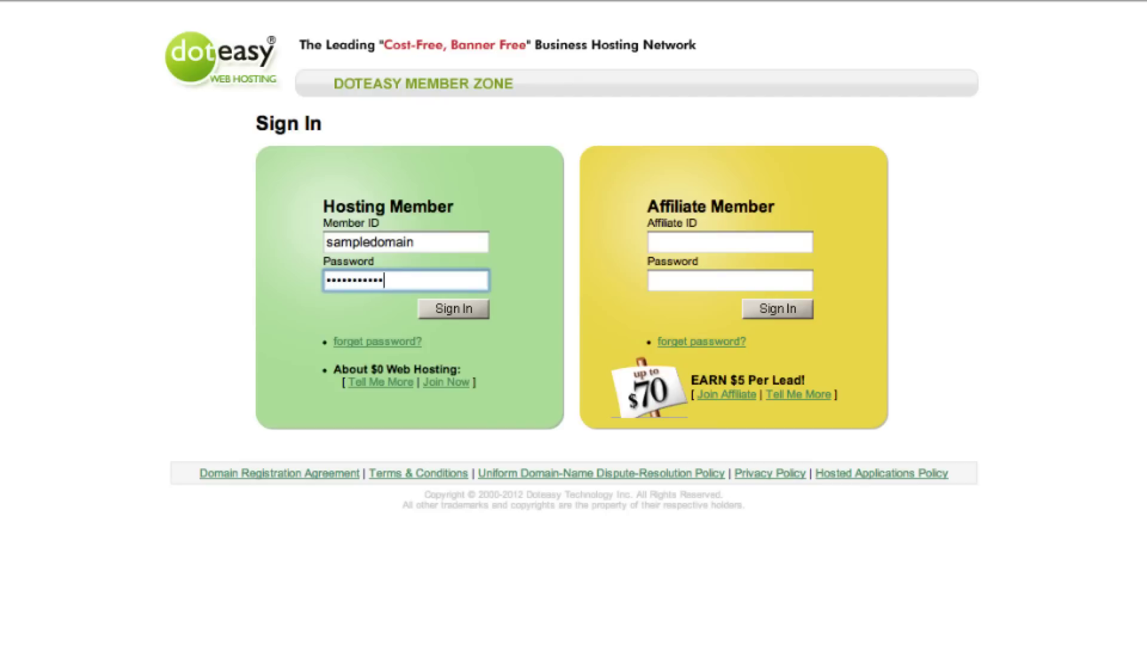
{"action": "key", "text": "Return"}
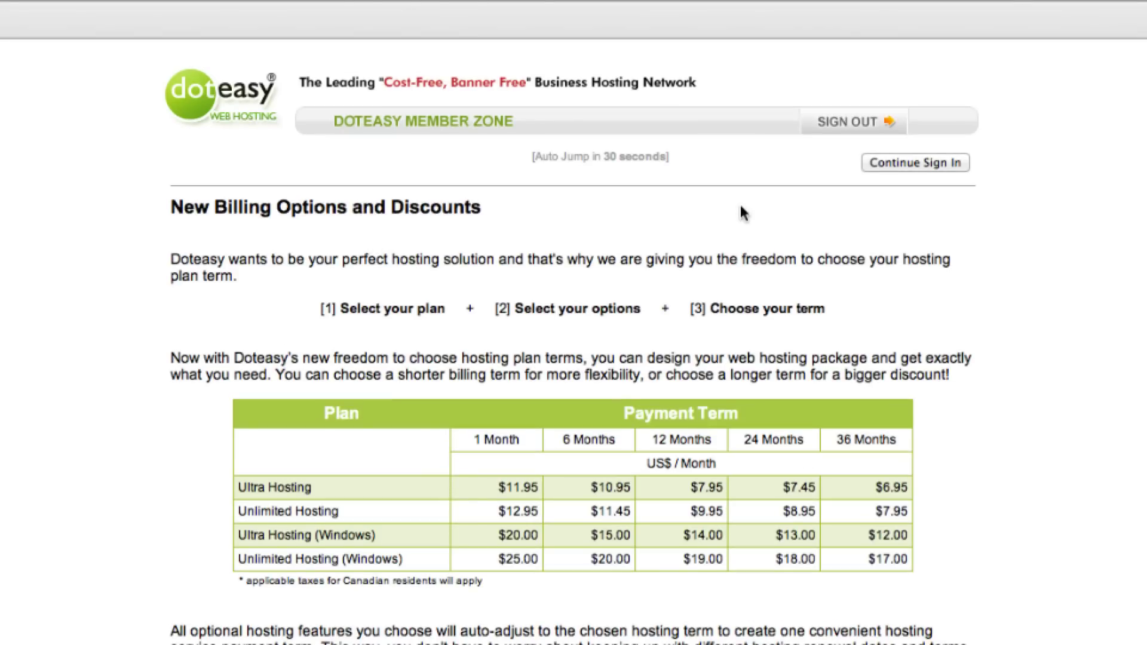
Continue past the New Billing Options and Discounts notice into the Member Zone.
{"action": "left_click", "coordinate": [909, 167]}
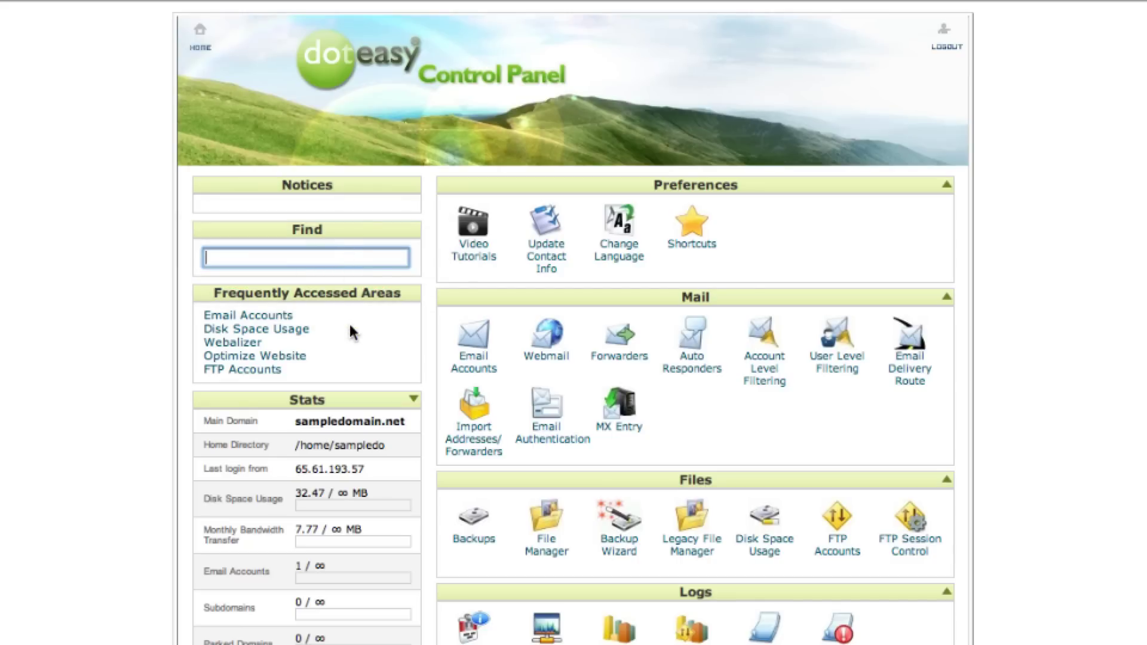
Browse the cPanel home page, then collapse the Stats panel to its first few rows.
{"action": "scroll", "coordinate": [392, 353], "scroll_direction": "down", "scroll_amount": 8}
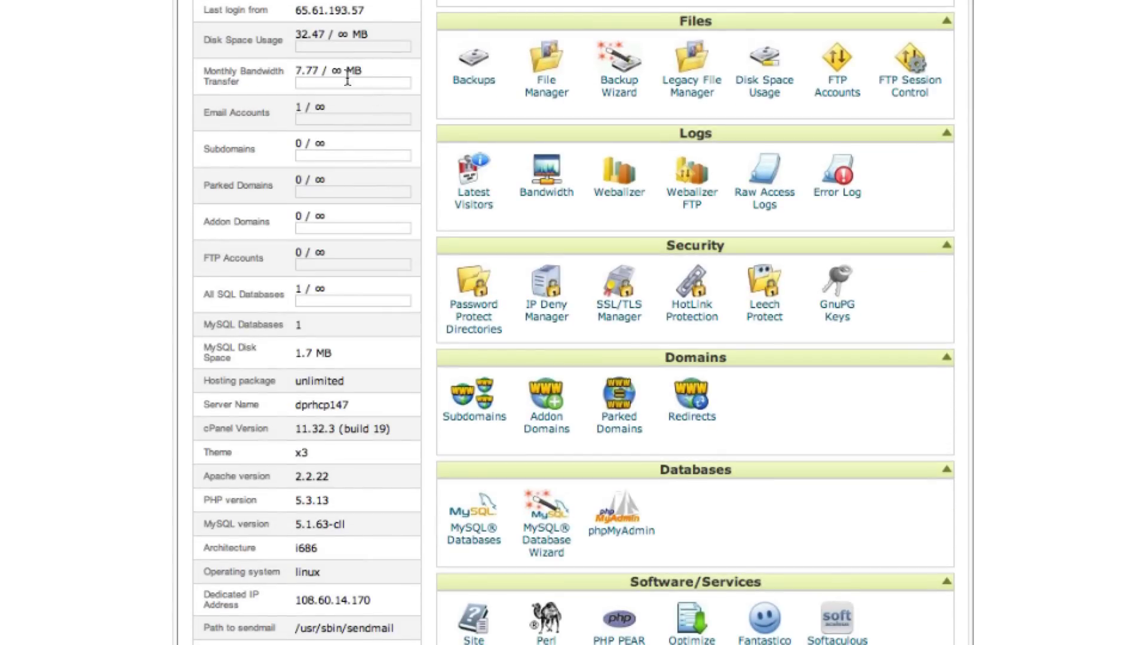
{"action": "scroll", "coordinate": [173, 51], "scroll_direction": "down", "scroll_amount": 2}
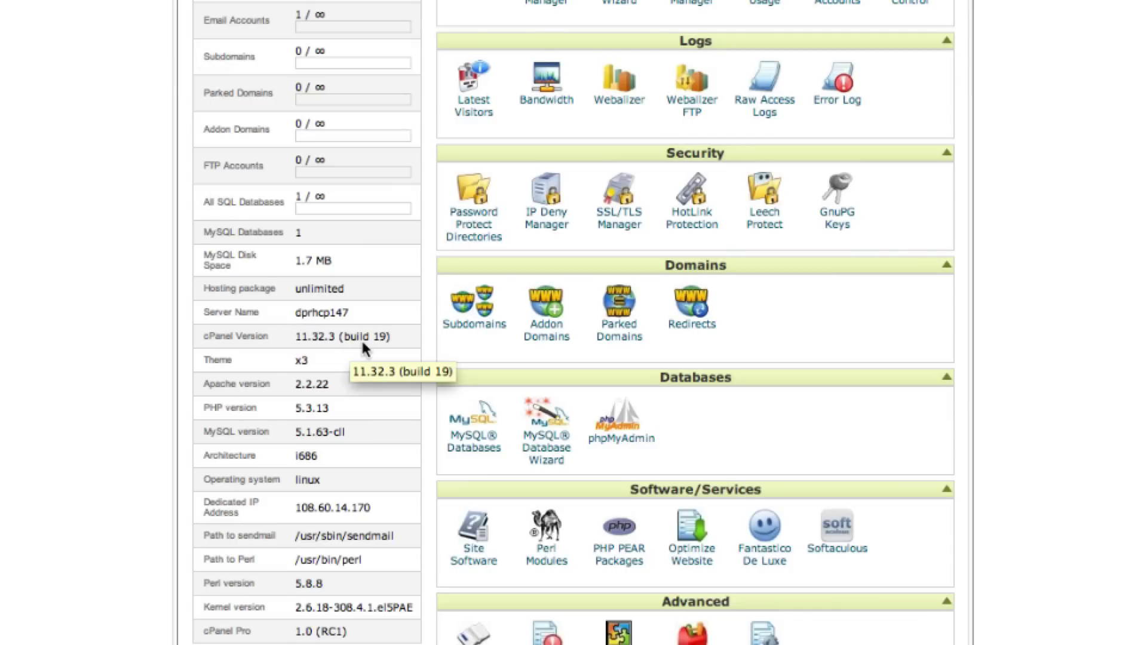
{"action": "scroll", "coordinate": [364, 341], "scroll_direction": "up", "scroll_amount": 5}
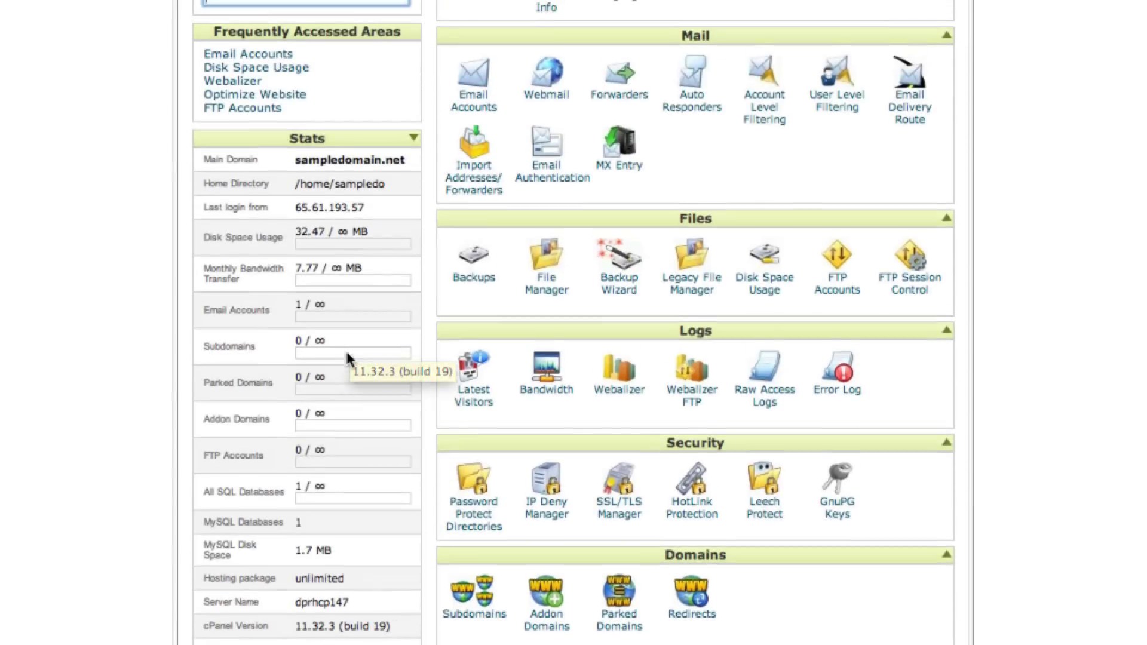
{"action": "left_click", "coordinate": [414, 141]}
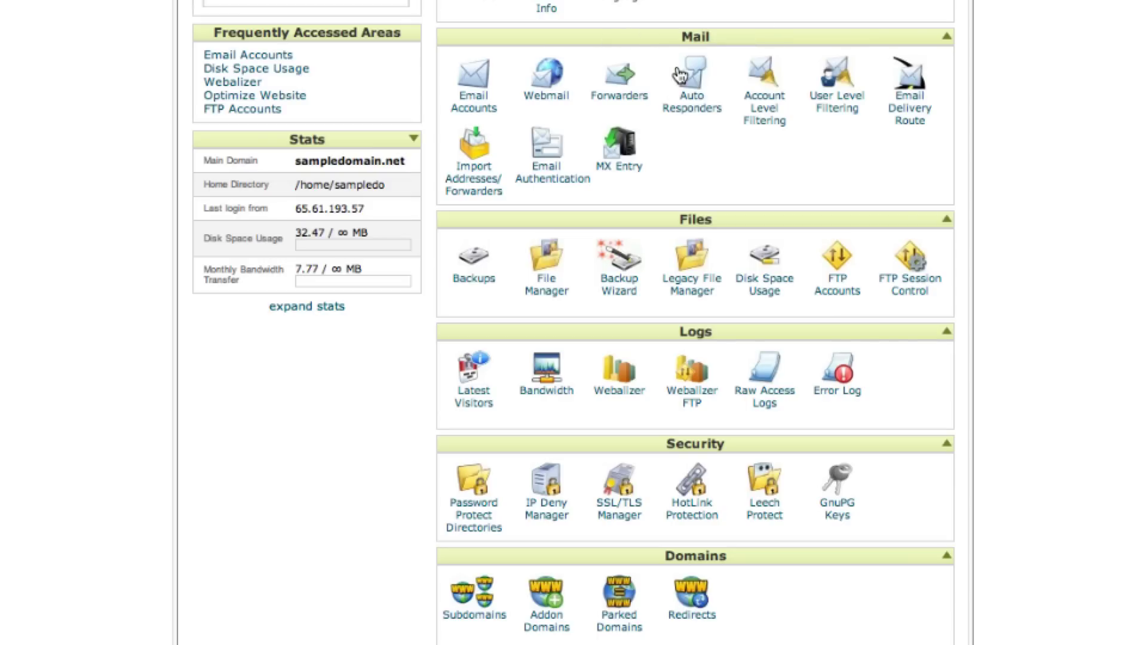
{"action": "left_click", "coordinate": [475, 77]}
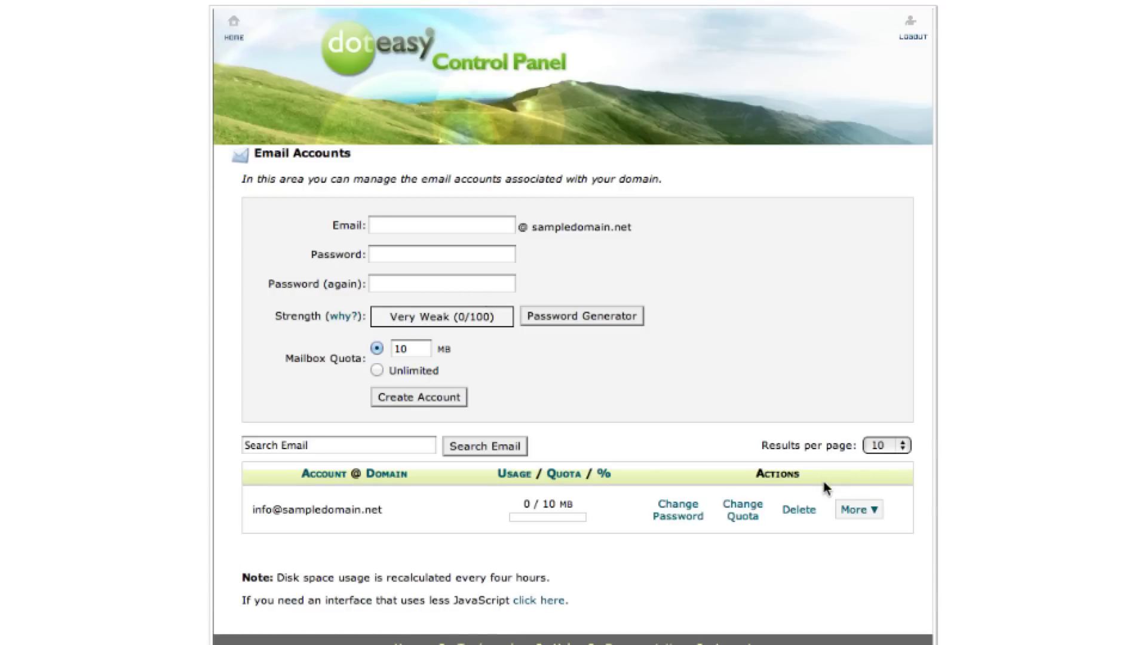
{"action": "left_click", "coordinate": [870, 513]}
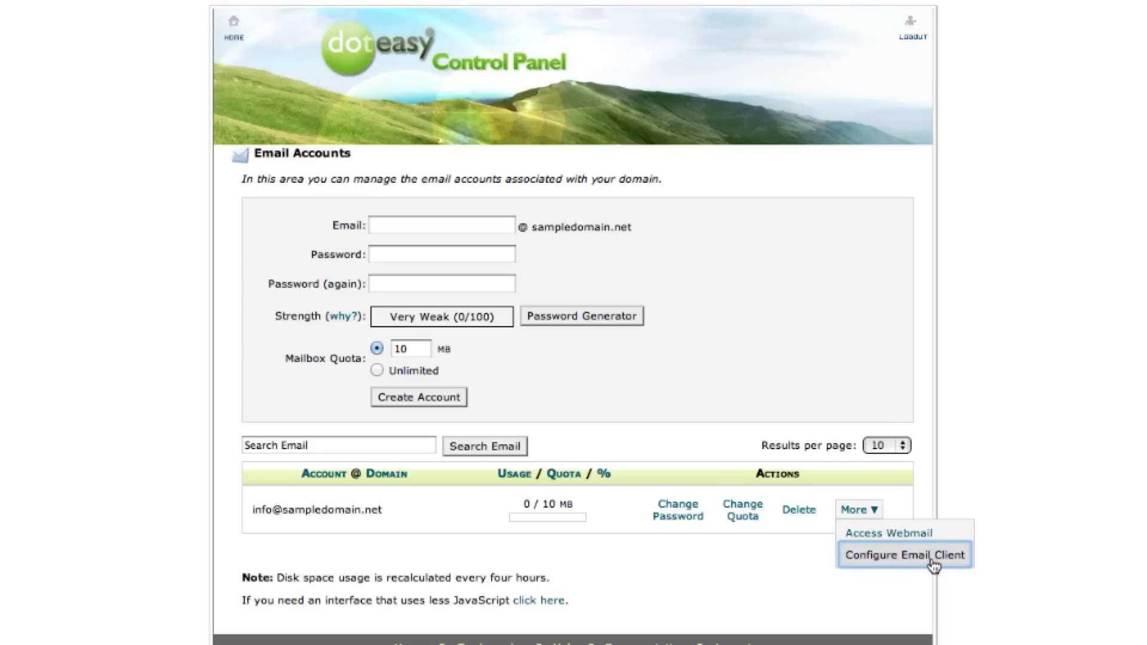
{"action": "left_click", "coordinate": [932, 556]}
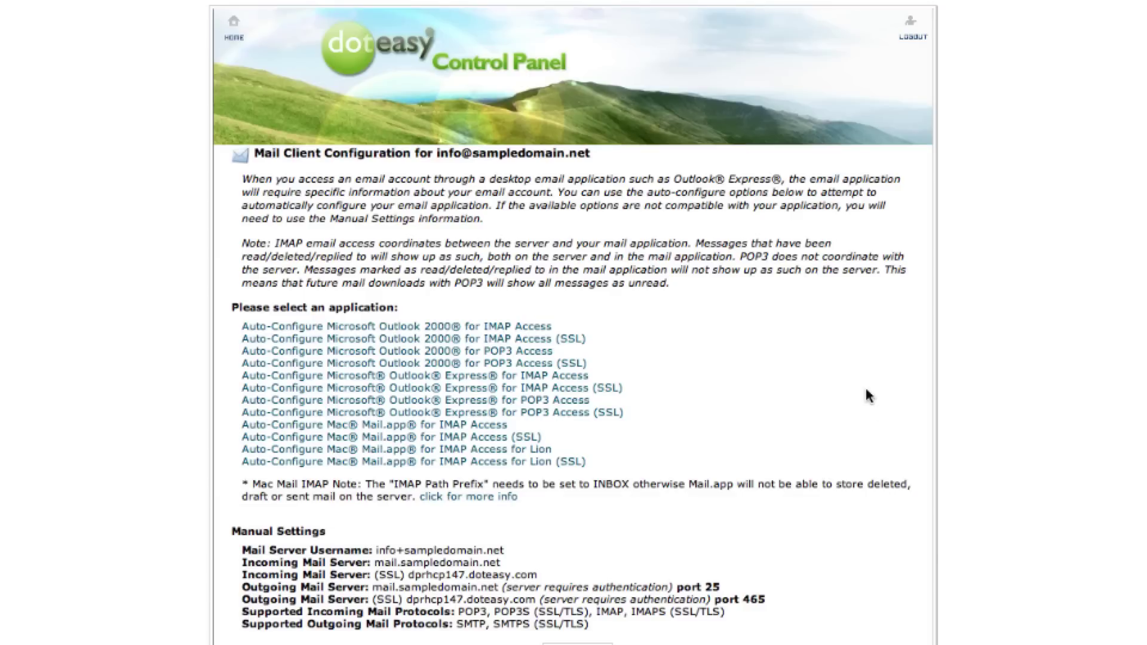
{"action": "left_click", "coordinate": [245, 33]}
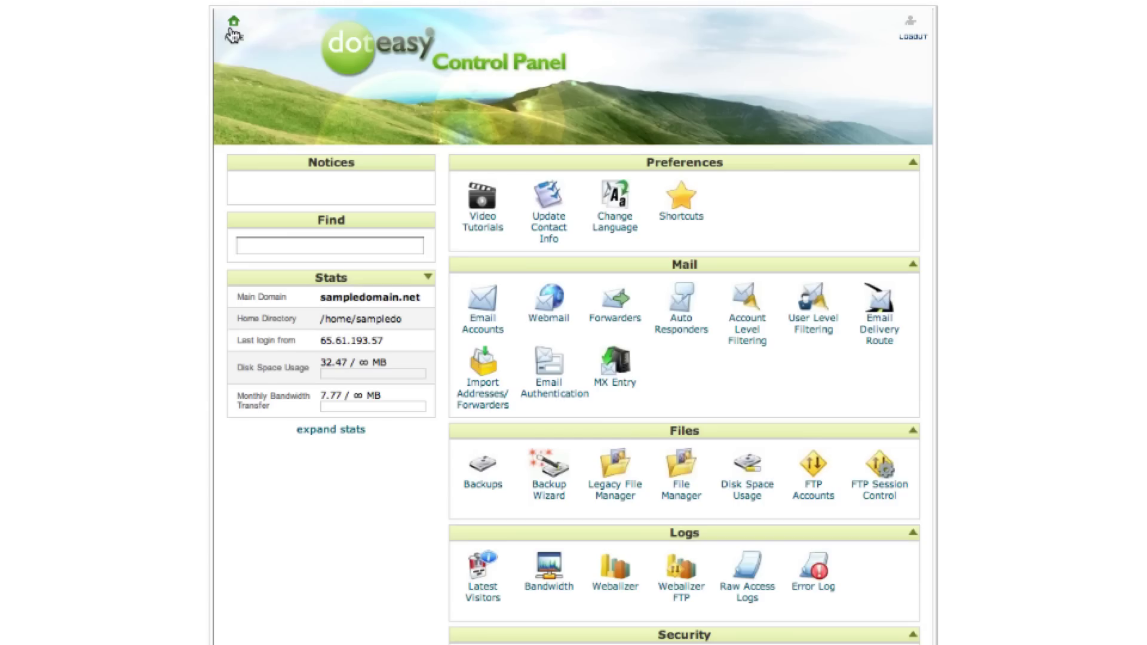
{"action": "scroll", "coordinate": [735, 276], "scroll_direction": "down", "scroll_amount": 3}
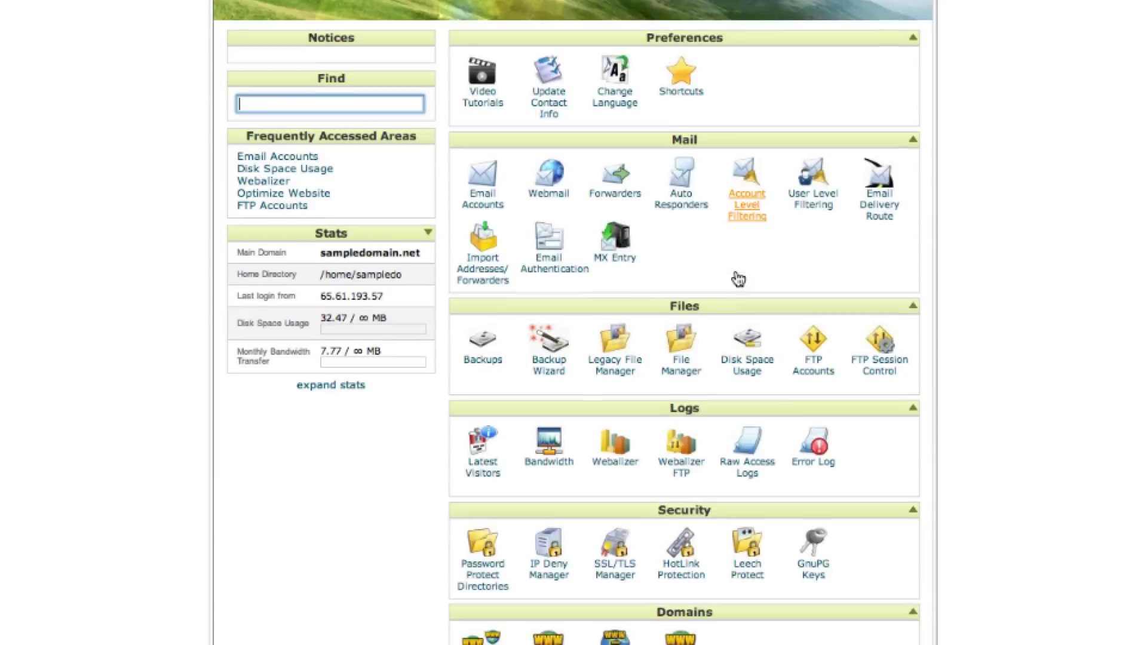
{"action": "scroll", "coordinate": [737, 273], "scroll_direction": "down", "scroll_amount": 1}
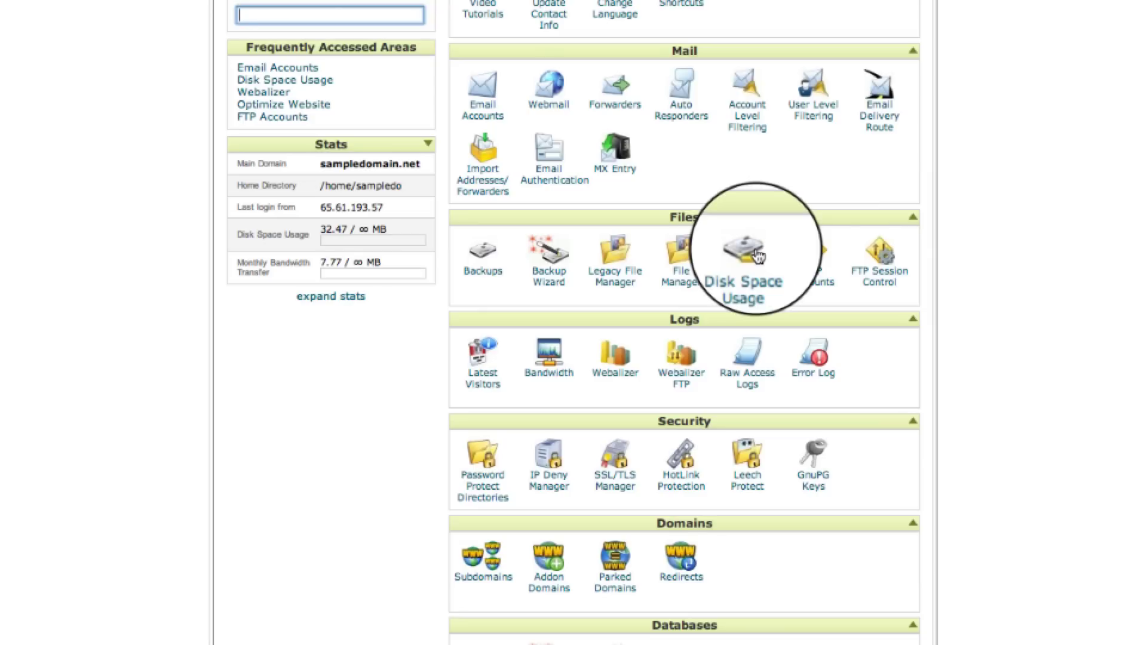
{"action": "scroll", "coordinate": [746, 255], "scroll_direction": "up", "scroll_amount": 1}
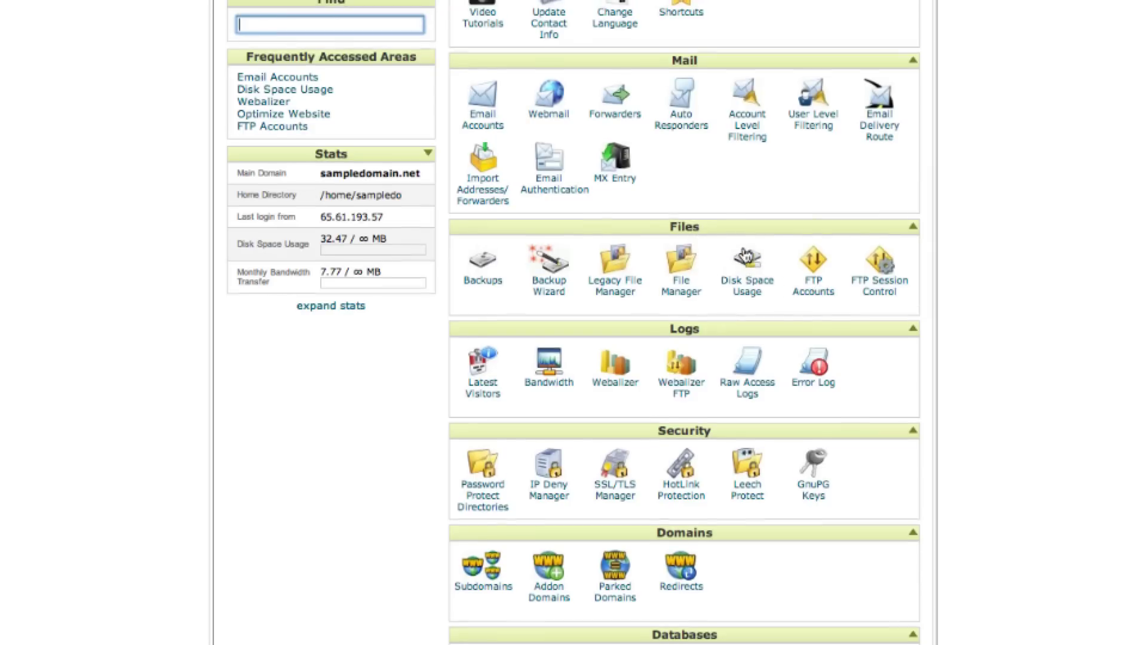
Show Disk Space Usage and look through the per-directory usage bars.
{"action": "left_click", "coordinate": [745, 256]}
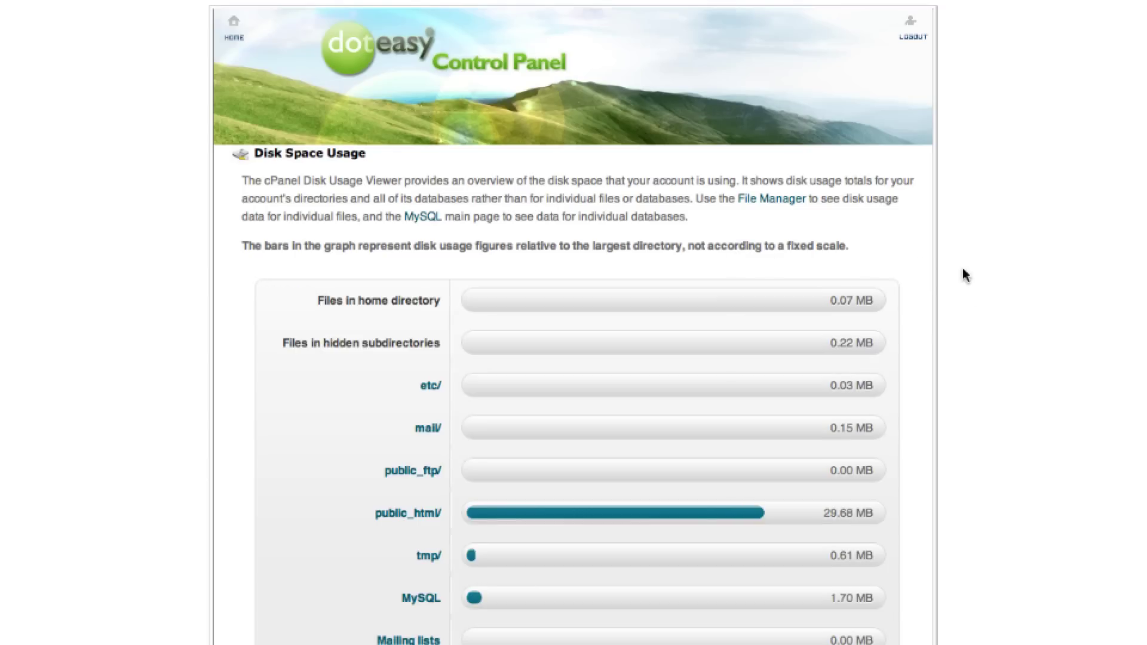
{"action": "scroll", "coordinate": [968, 299], "scroll_direction": "down", "scroll_amount": 3}
From the cPanel home Logs section, view Webalizer visitor stats for sampledomain.net.
{"action": "left_click", "coordinate": [233, 36]}
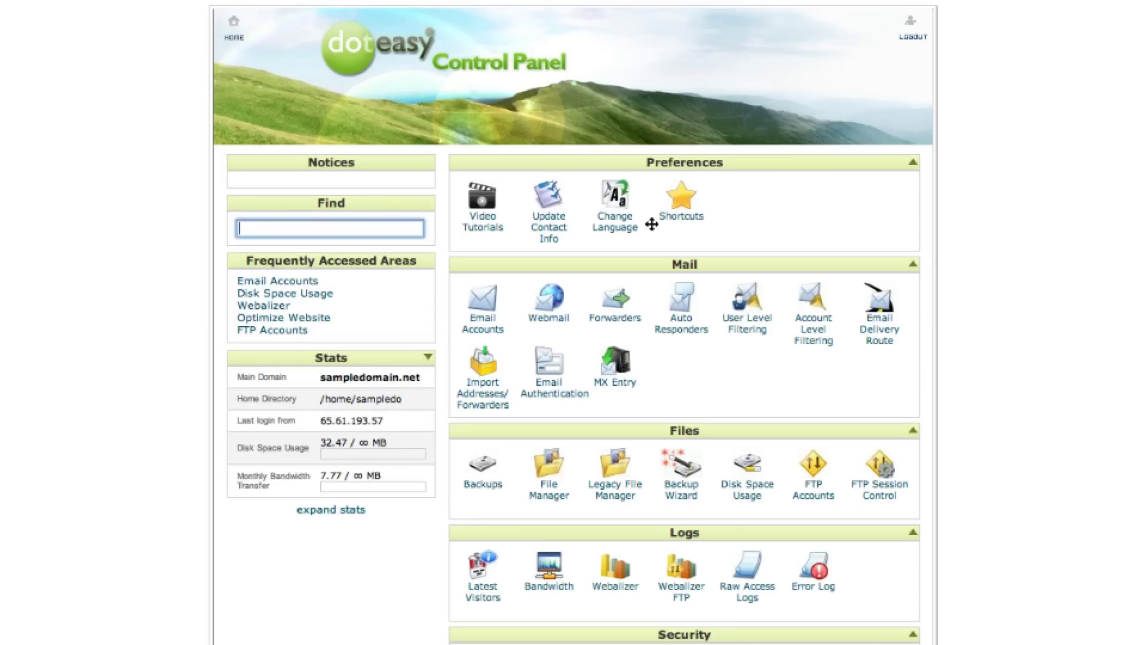
{"action": "scroll", "coordinate": [675, 513], "scroll_direction": "down", "scroll_amount": 3}
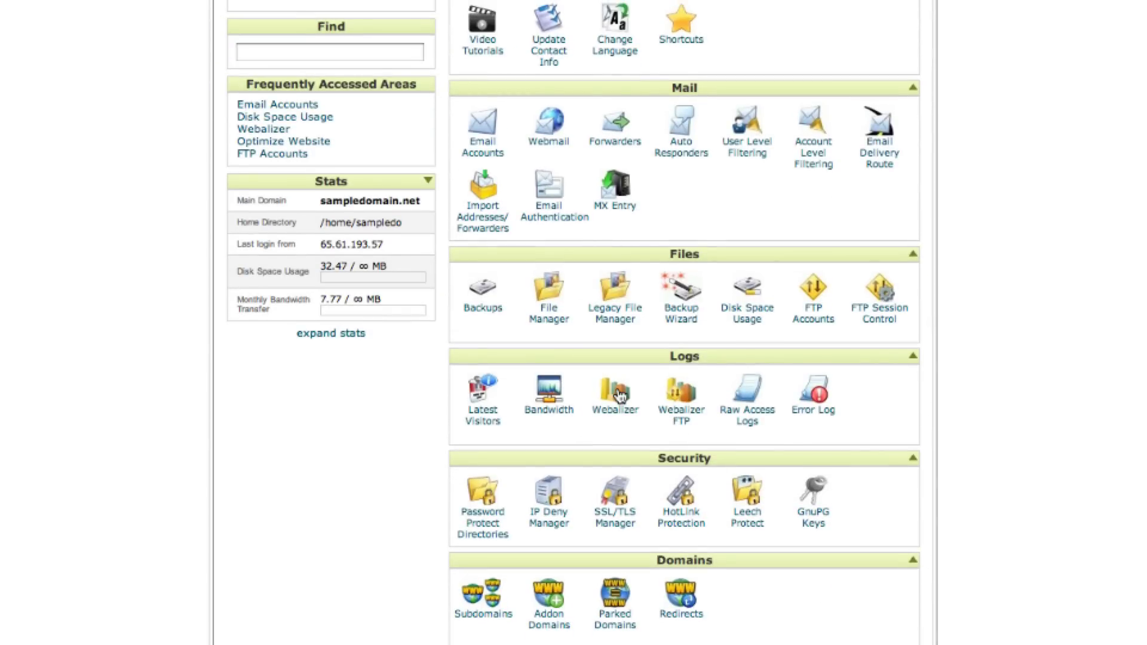
{"action": "left_click", "coordinate": [619, 394]}
{"action": "left_click", "coordinate": [839, 254]}
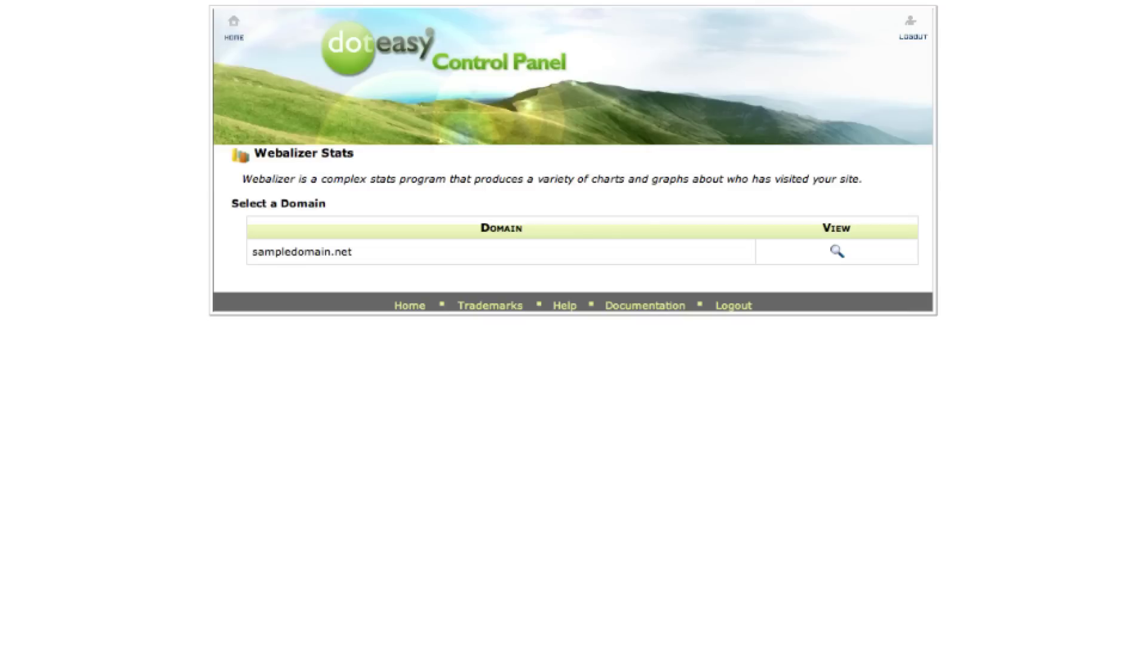
Return to the cPanel home page and look over its Security section tools.
{"action": "left_click", "coordinate": [232, 31]}
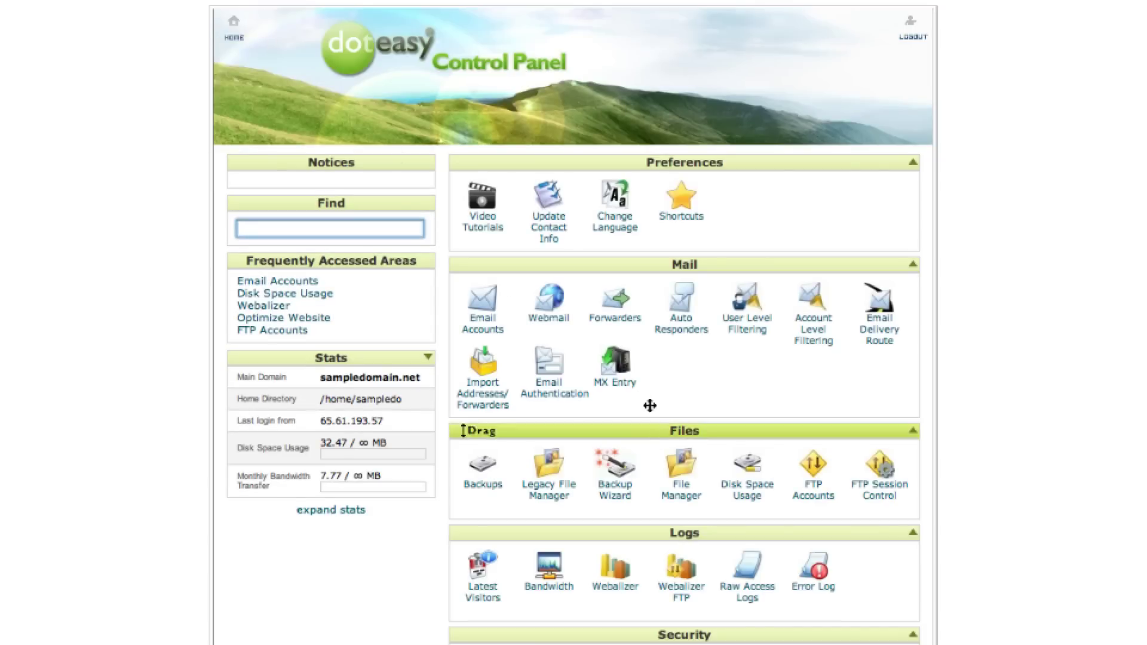
{"action": "scroll", "coordinate": [679, 487], "scroll_direction": "down", "scroll_amount": 5}
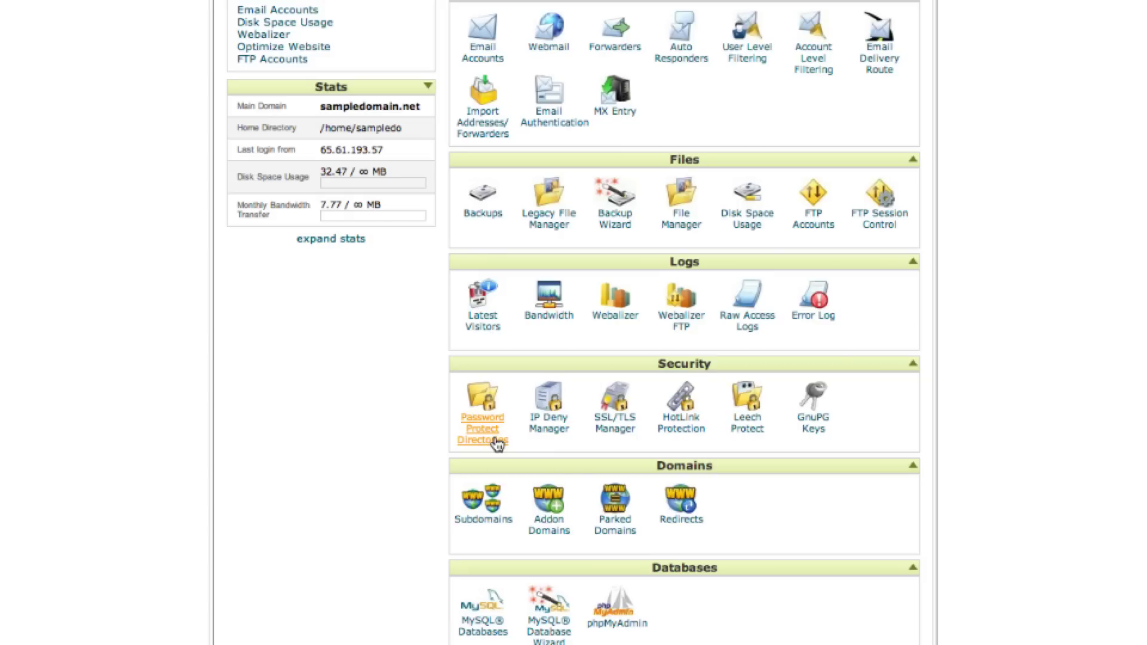
{"action": "scroll", "coordinate": [493, 439], "scroll_direction": "up", "scroll_amount": 1}
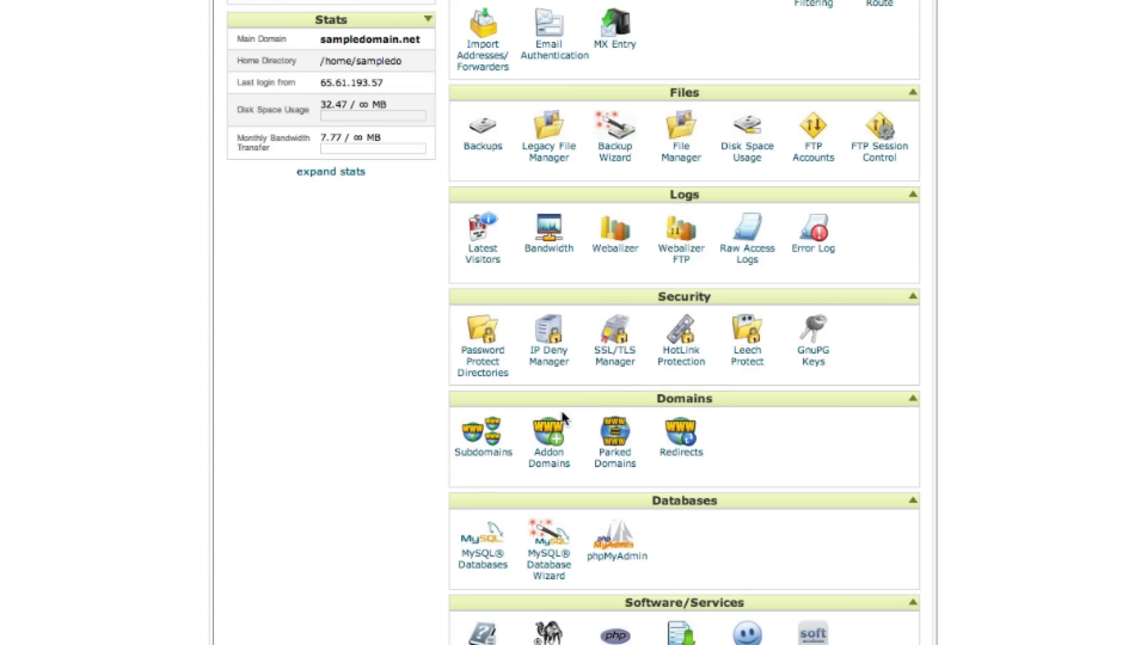
{"action": "scroll", "coordinate": [566, 418], "scroll_direction": "down", "scroll_amount": 3}
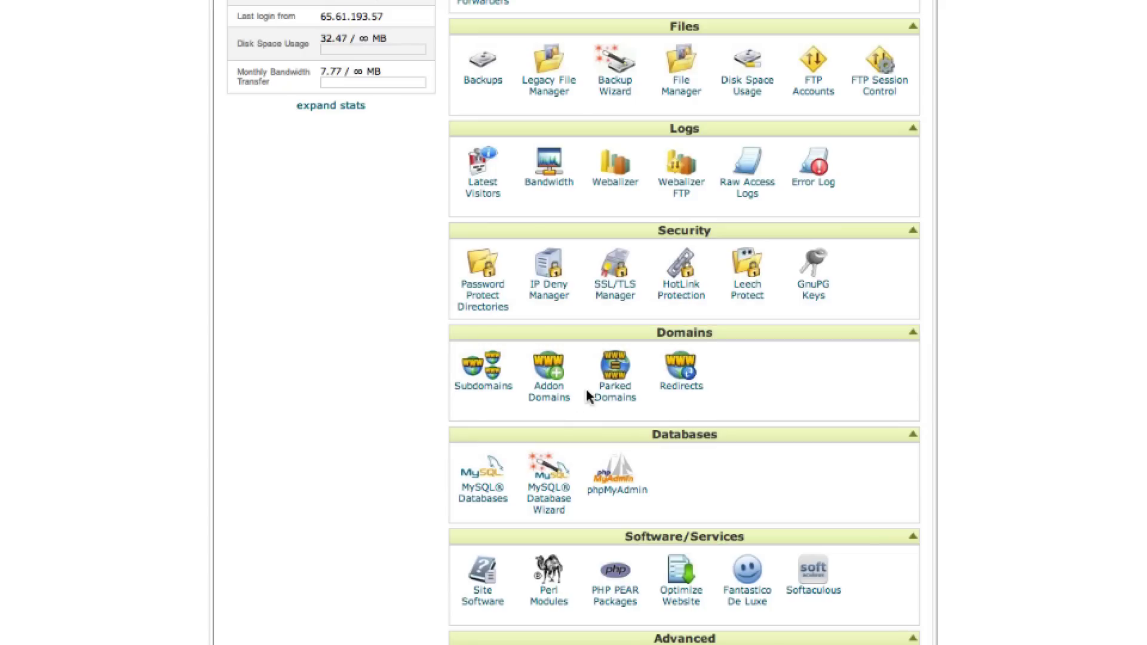
{"action": "scroll", "coordinate": [553, 375], "scroll_direction": "up", "scroll_amount": 1}
{"action": "left_click", "coordinate": [553, 375]}
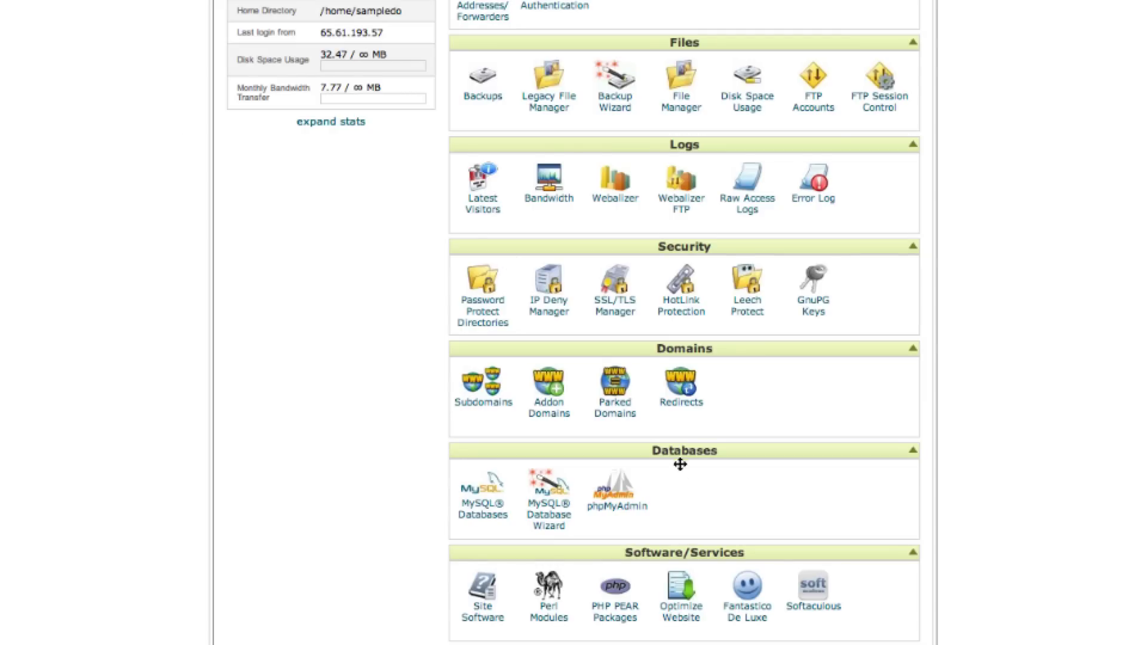
{"action": "scroll", "coordinate": [675, 460], "scroll_direction": "down", "scroll_amount": 3}
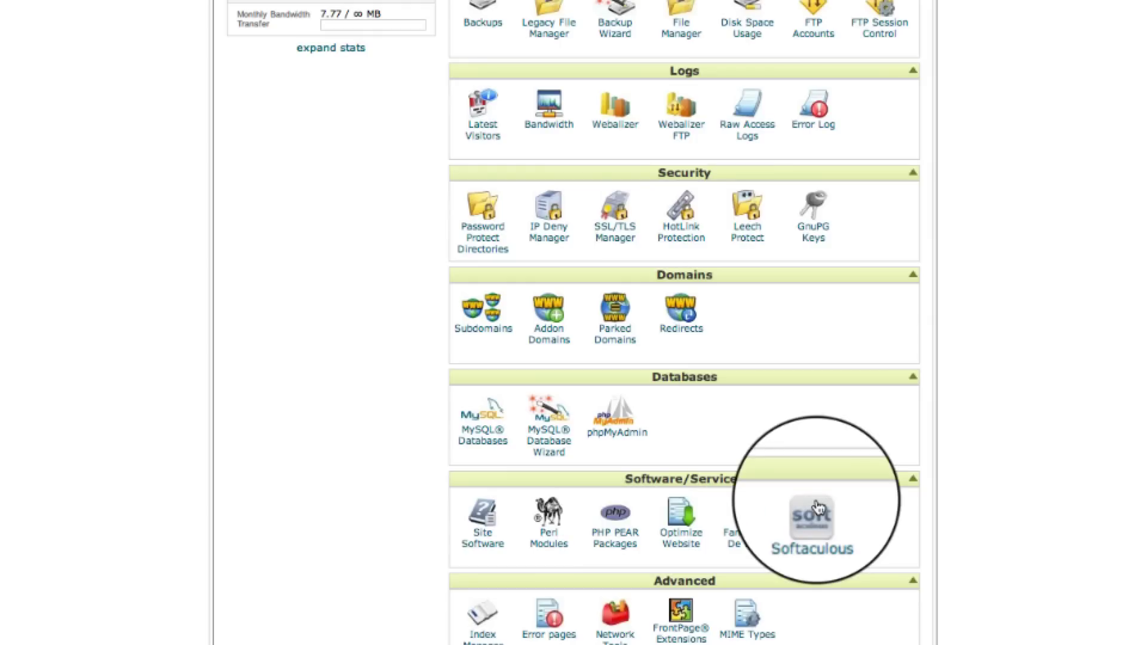
Scroll down to the Softaculous Apps Installer and launch its Top Scripts page.
{"action": "scroll", "coordinate": [872, 508], "scroll_direction": "down", "scroll_amount": 4}
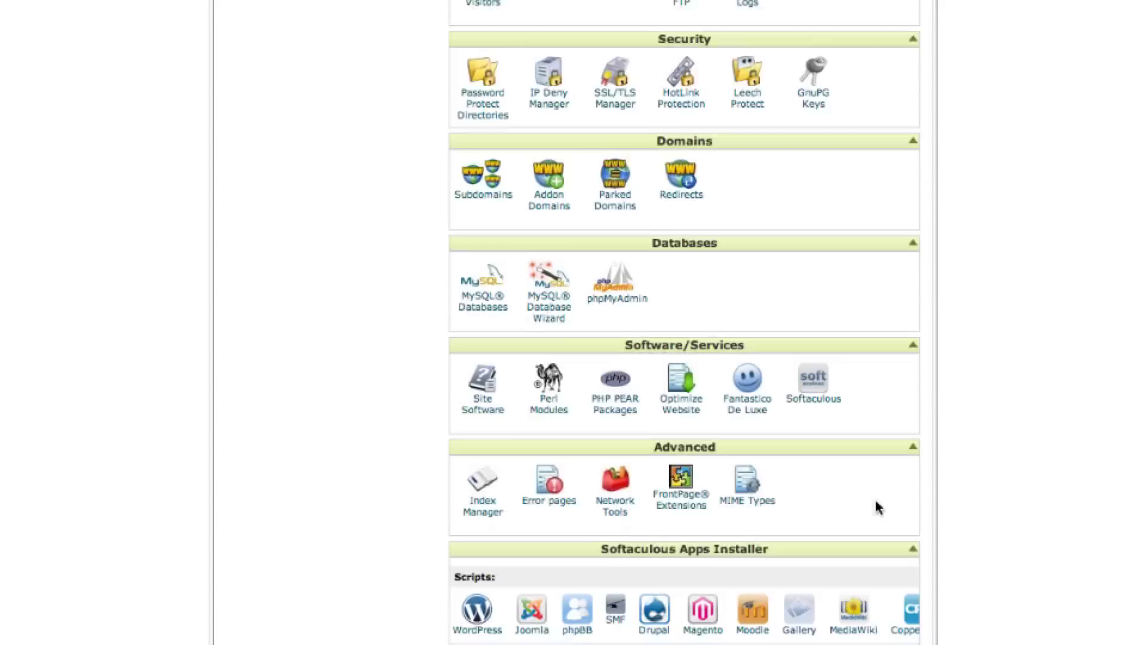
{"action": "mouse_move", "coordinate": [858, 500]}
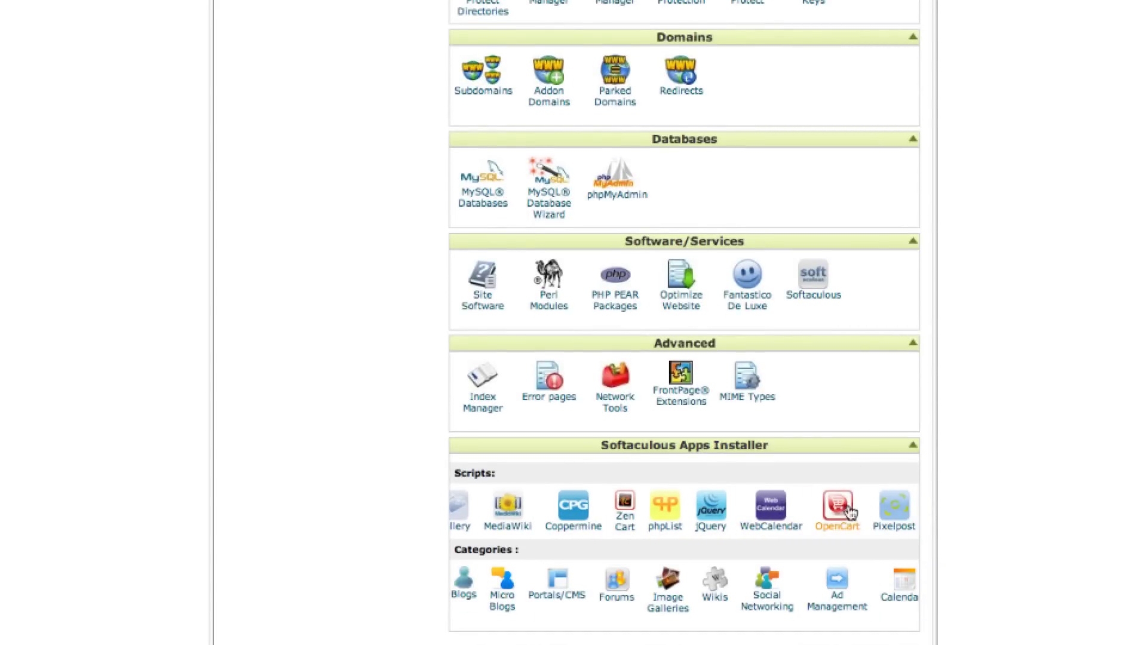
{"action": "mouse_move", "coordinate": [541, 502]}
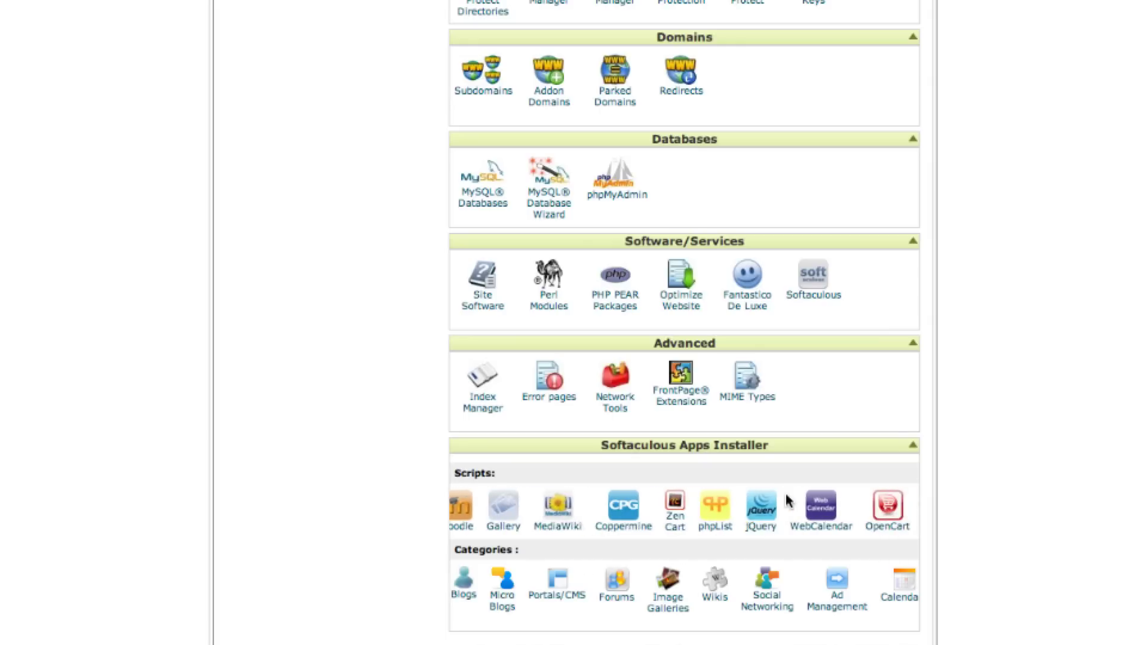
{"action": "left_click", "coordinate": [820, 291]}
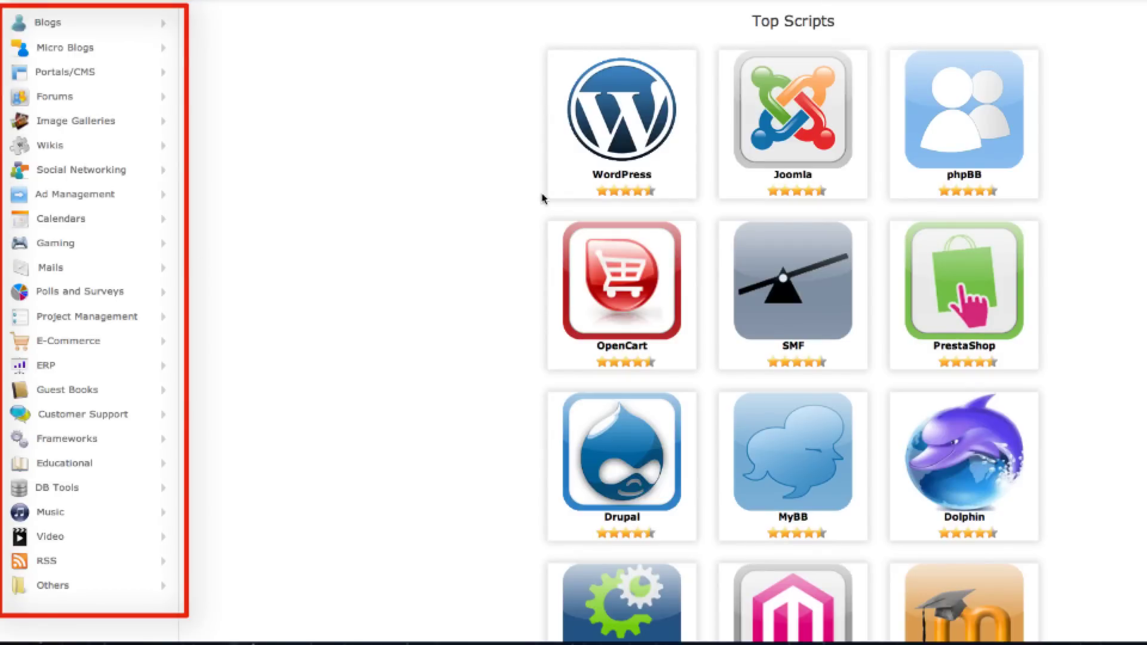
Reveal the Install and Demo buttons on the WordPress tile under Top Scripts.
{"action": "mouse_move", "coordinate": [571, 174]}
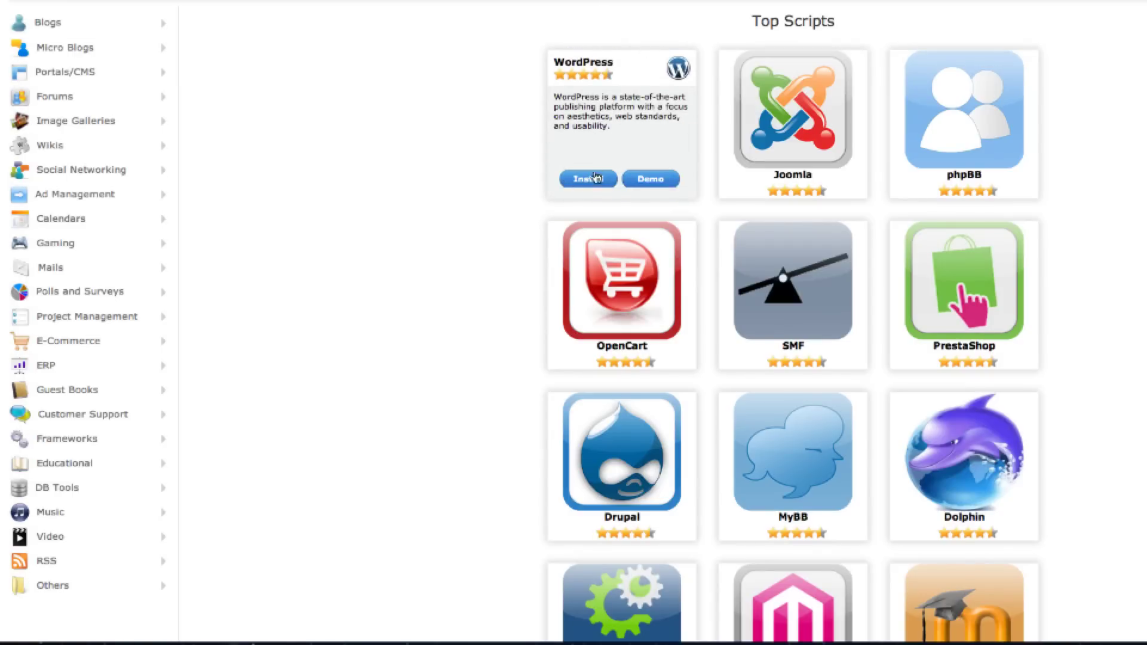